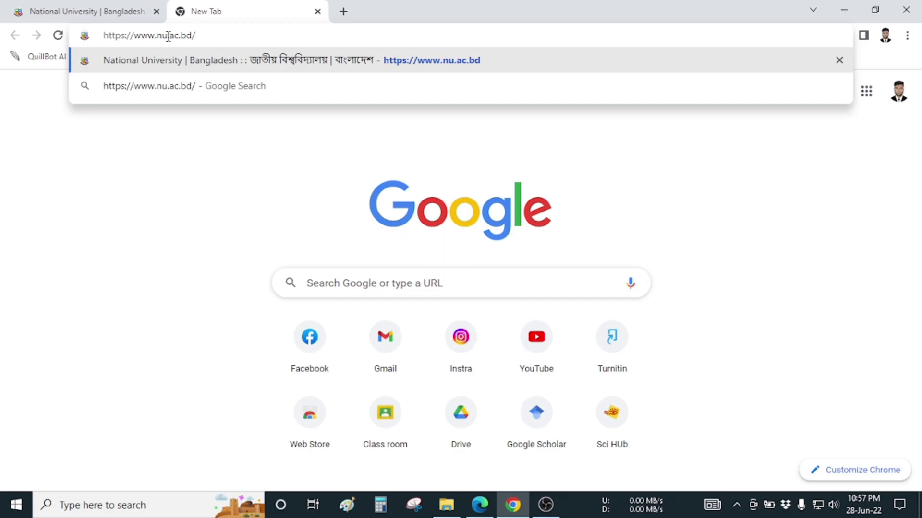
drag(202, 35, 110, 41)
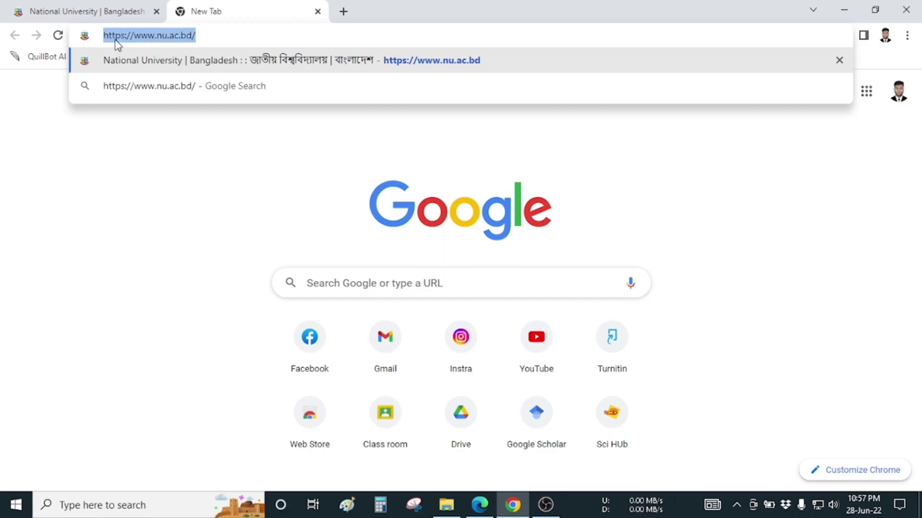
click(207, 35)
key(Return)
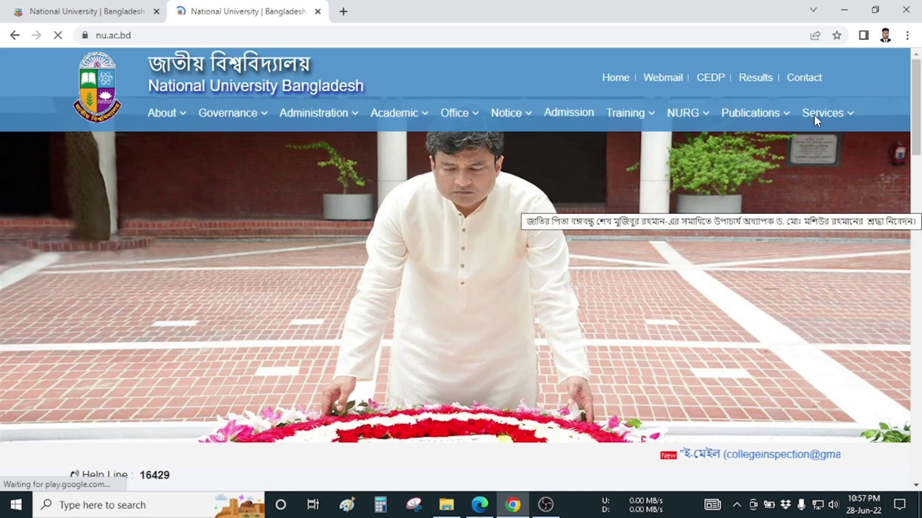
Step: Open the Student Login service and go to its Student Registration form
mouse_move(833, 119)
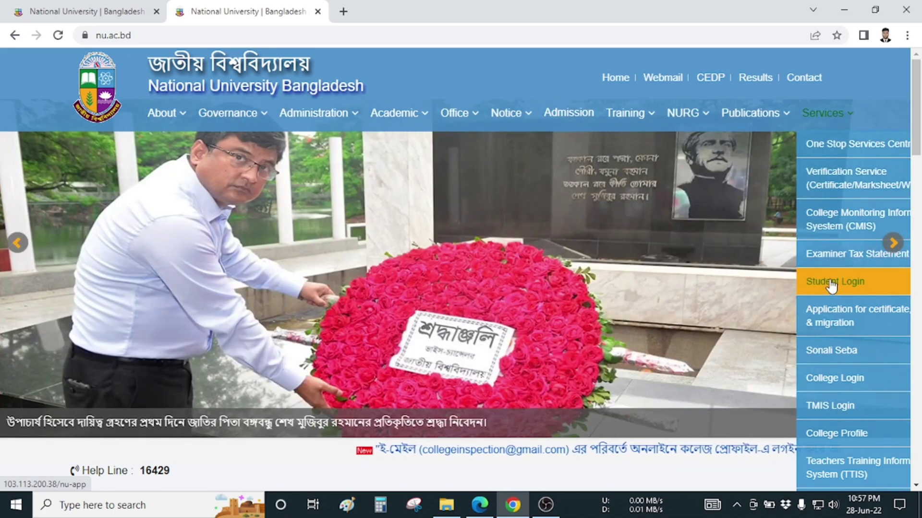
click(832, 285)
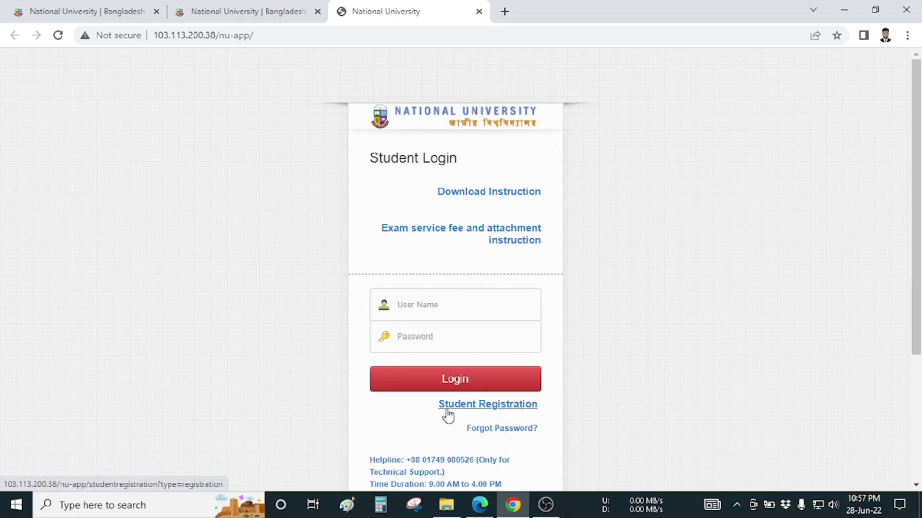
click(488, 410)
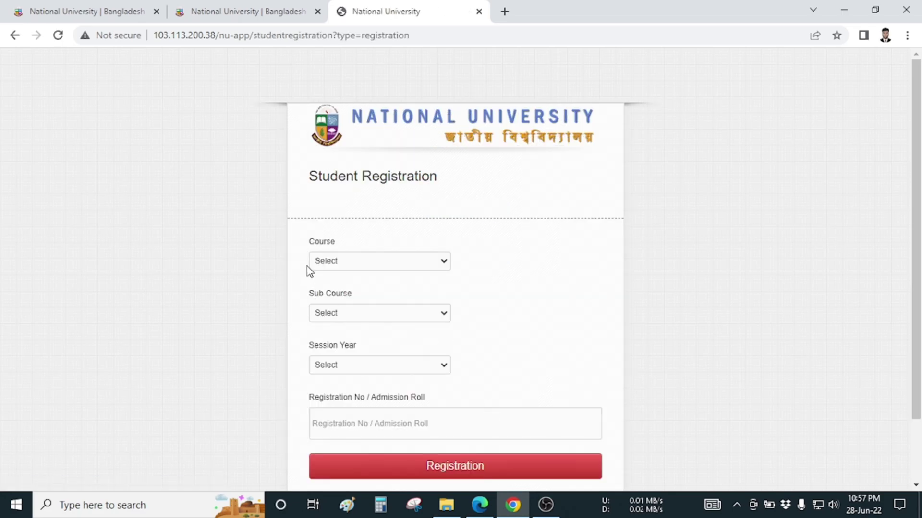
Step: Set the course to Bachelor Degree Honours, the sub course to B.A Honours and the session year to 20-21
click(335, 261)
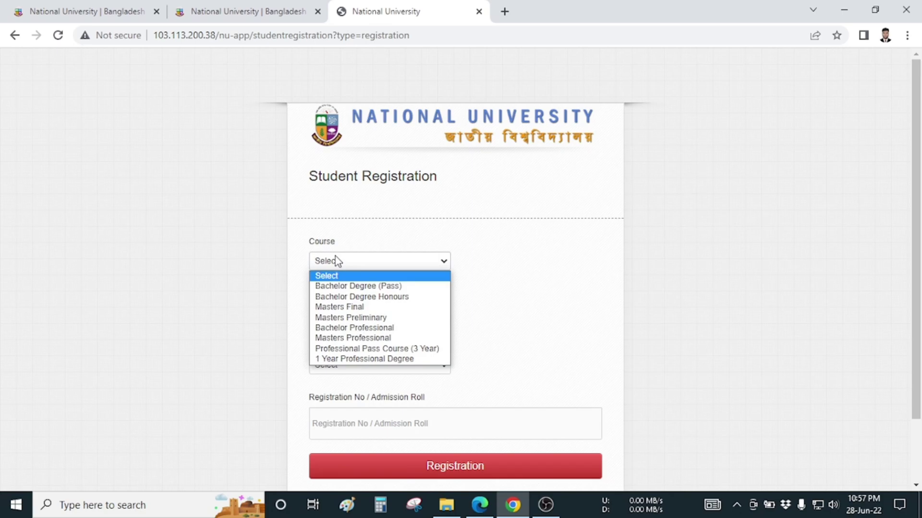
click(370, 297)
click(353, 315)
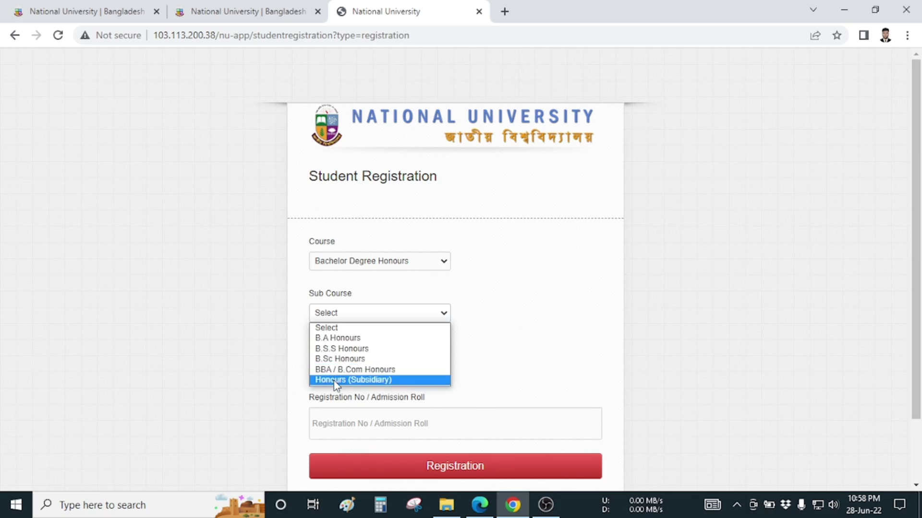
click(355, 339)
click(373, 370)
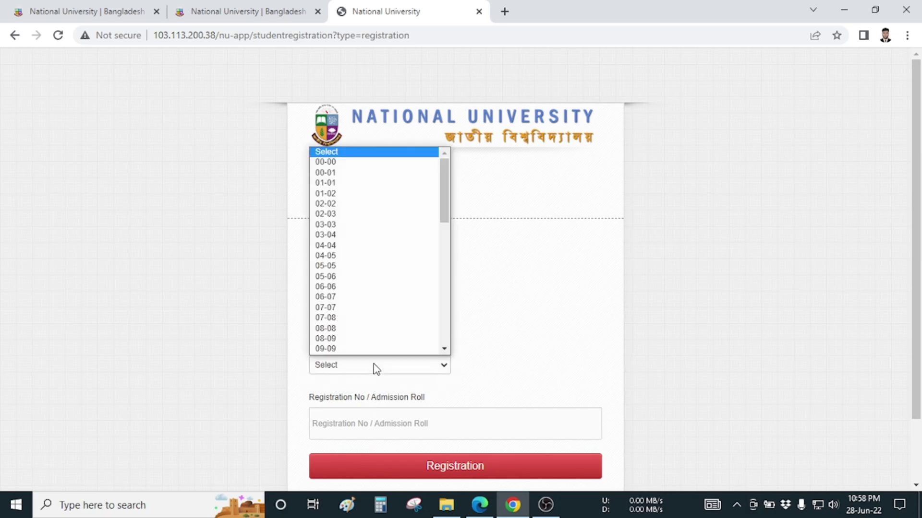
scroll(377, 285, down, 5)
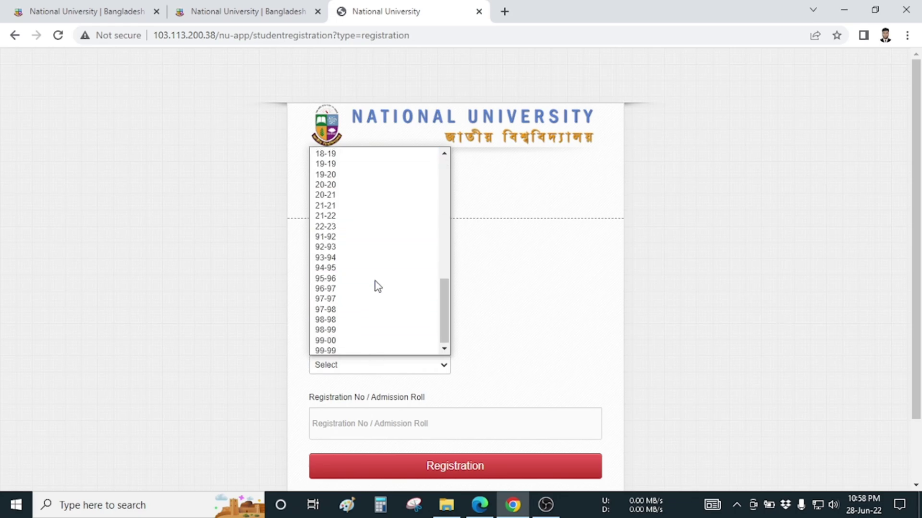
scroll(376, 283, up, 5)
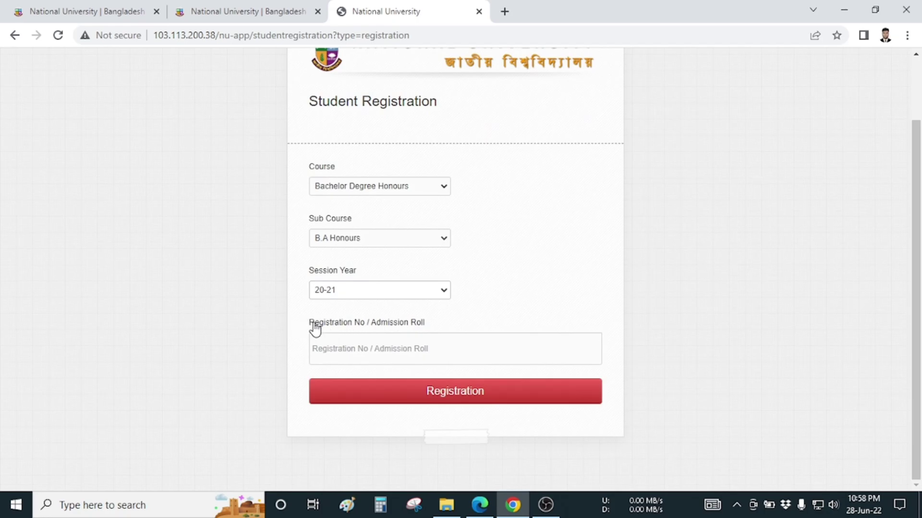
Step: Paste the student's admission roll number into the registration form and submit it
drag(311, 328, 367, 325)
click(429, 328)
drag(428, 328, 373, 330)
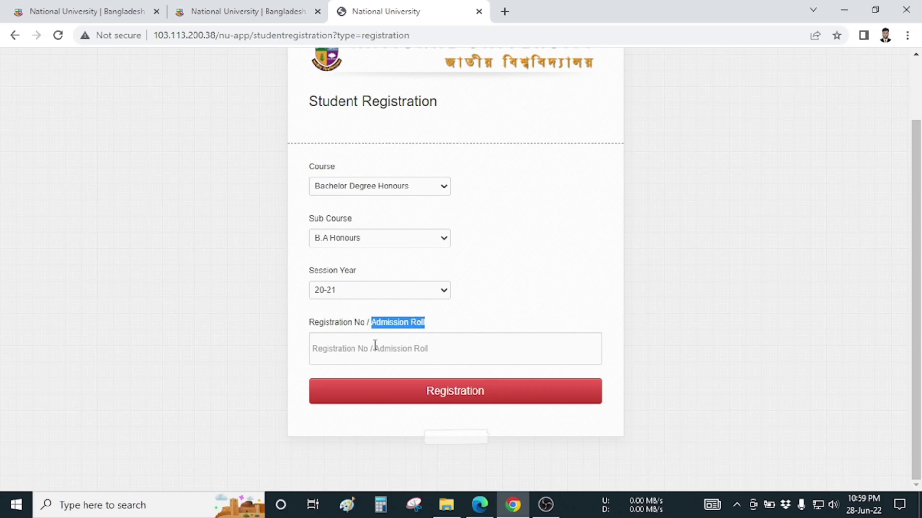
click(391, 350)
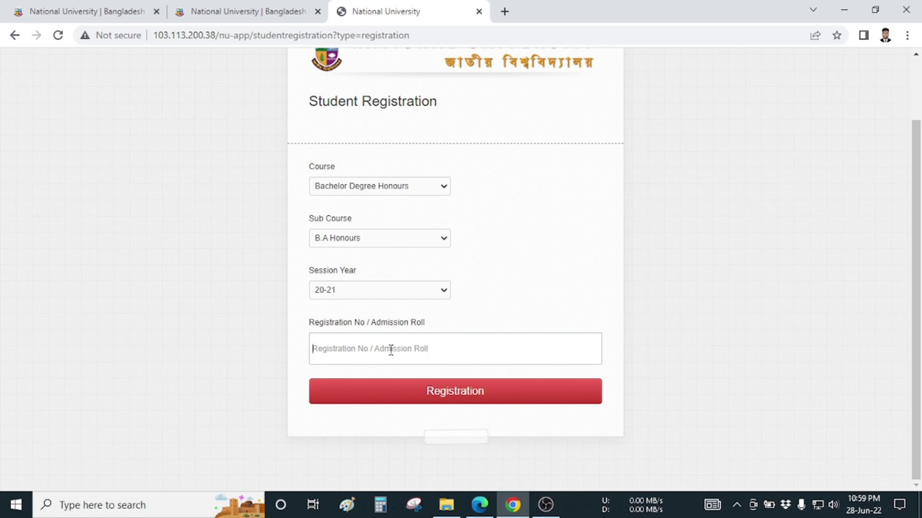
key(ctrl+v)
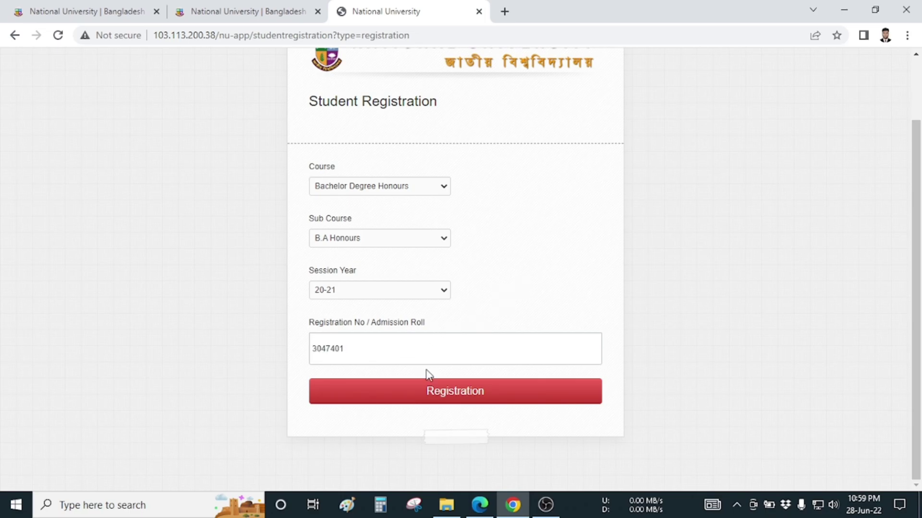
click(429, 398)
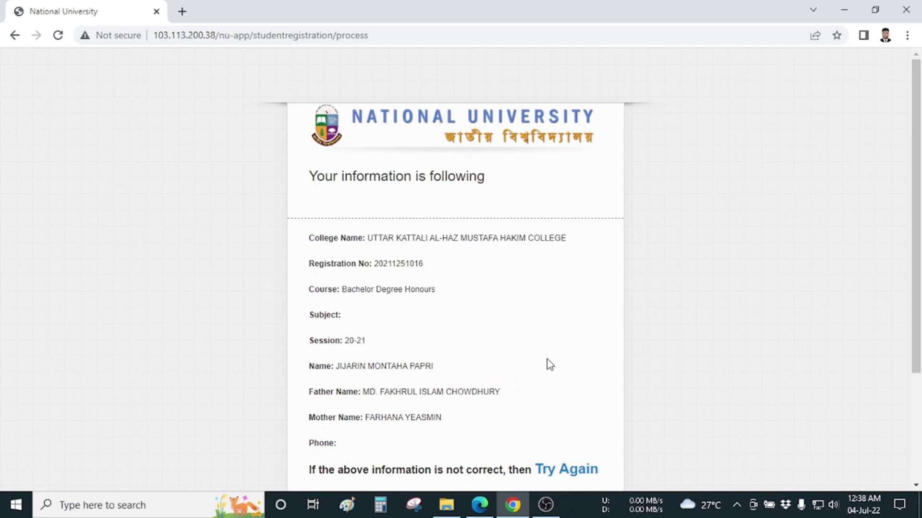
Step: Review the student's college, course, session and personal details, and proceed with the registration
scroll(550, 364, down, 3)
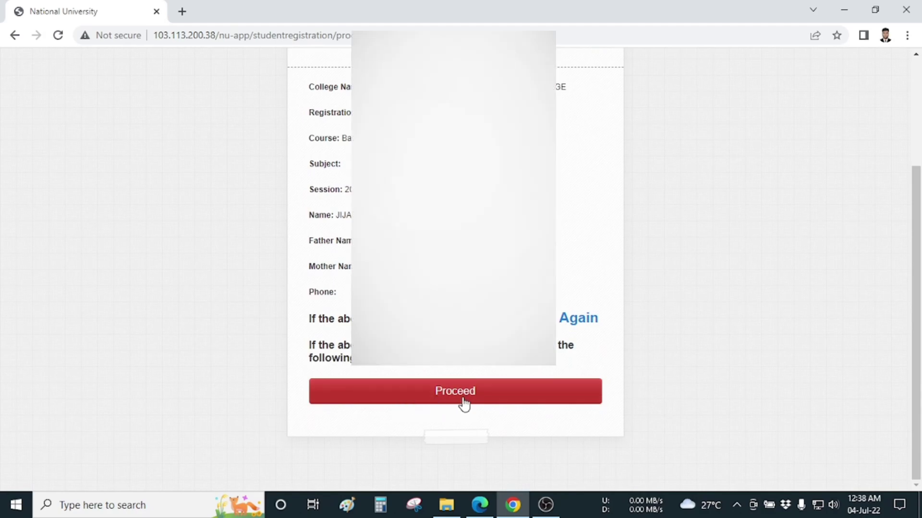
scroll(543, 326, up, 1)
scroll(455, 268, up, 3)
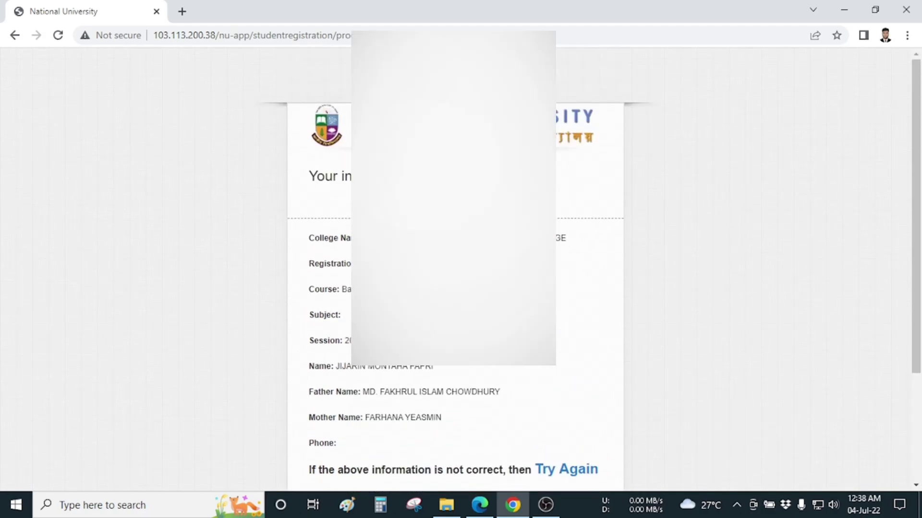
scroll(437, 398, down, 3)
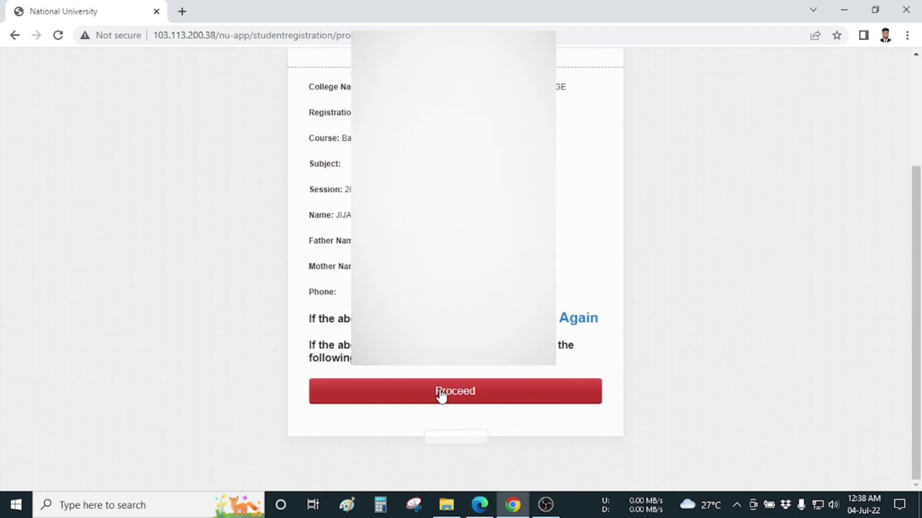
click(463, 394)
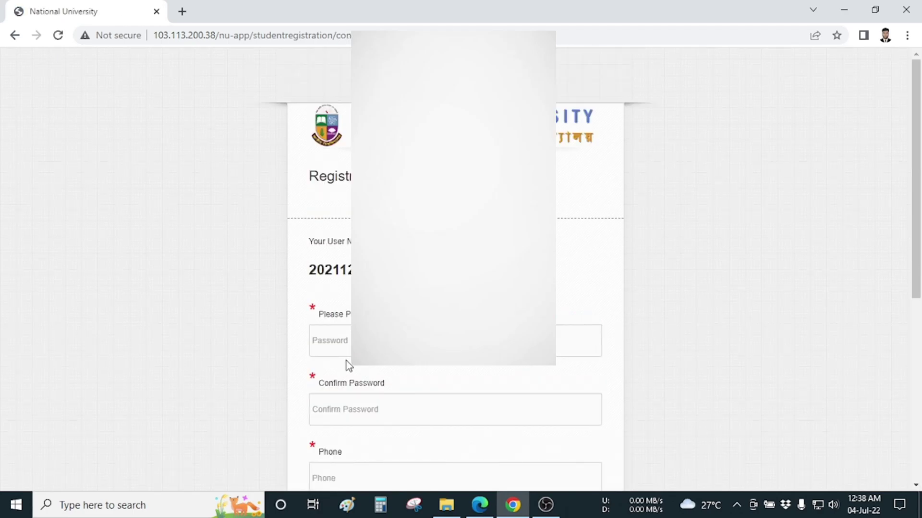
Step: Review the account form's user name, password, phone, e-mail, gender and CAPTCHA entries, and save the registration
scroll(355, 399, down, 4)
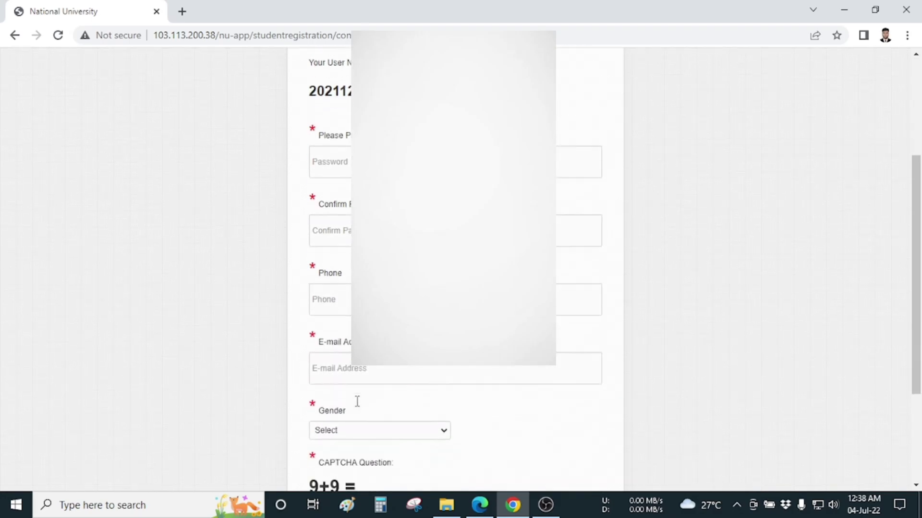
scroll(341, 336, down, 1)
scroll(345, 350, down, 1)
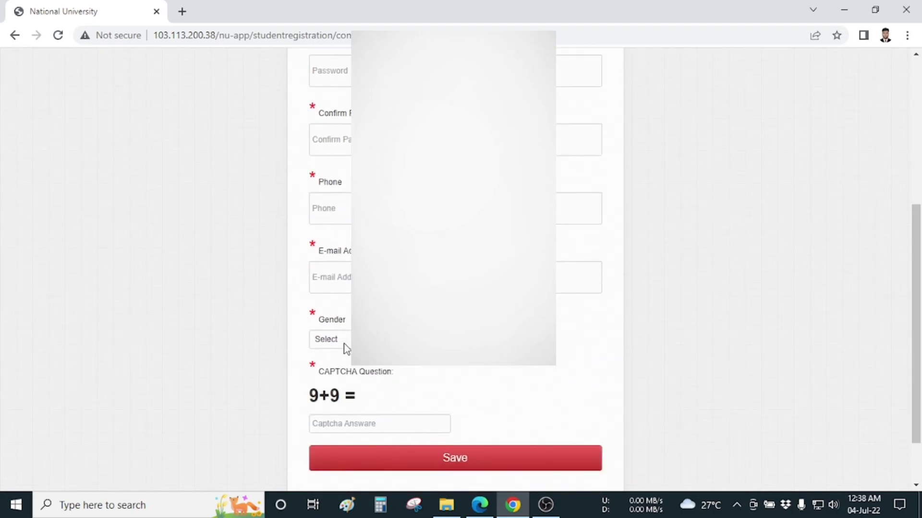
scroll(346, 365, down, 2)
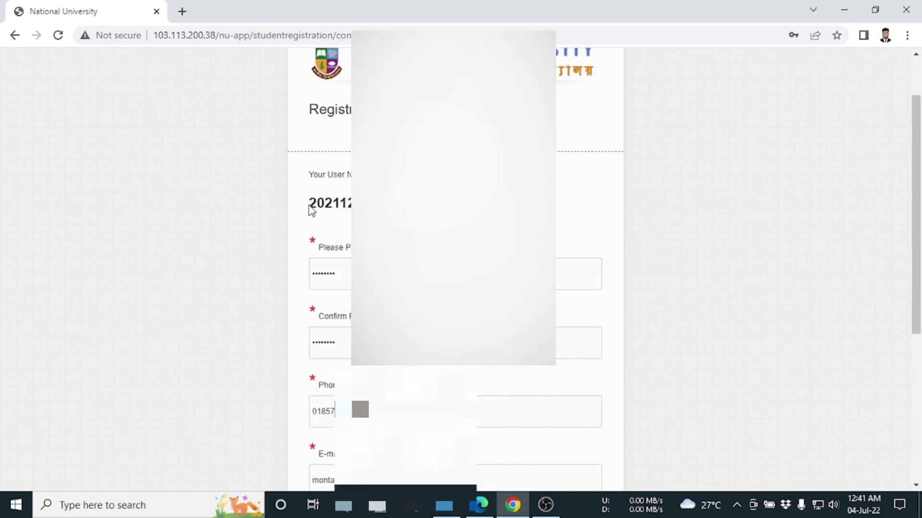
drag(310, 204, 367, 205)
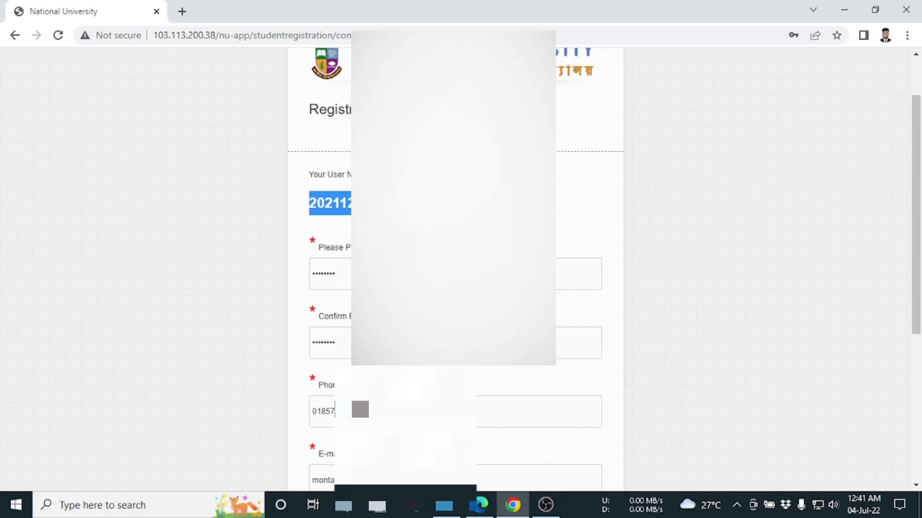
click(337, 275)
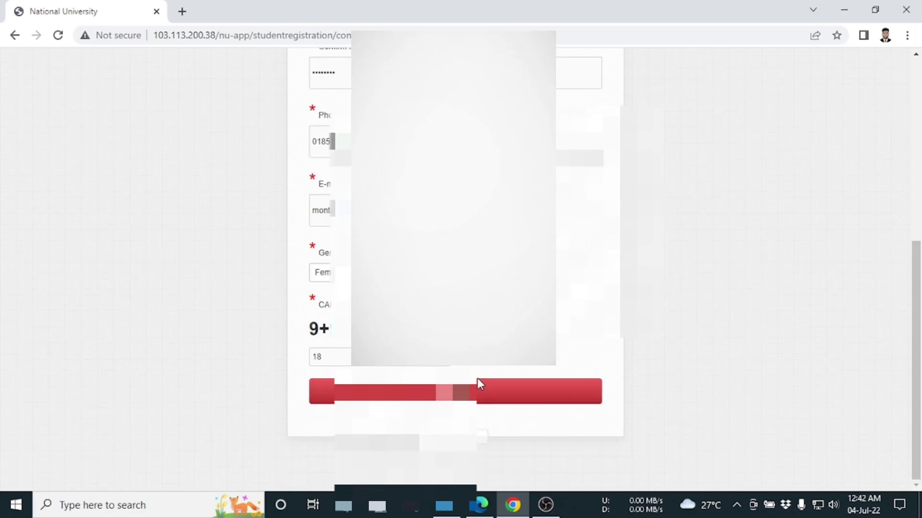
scroll(477, 379, up, 4)
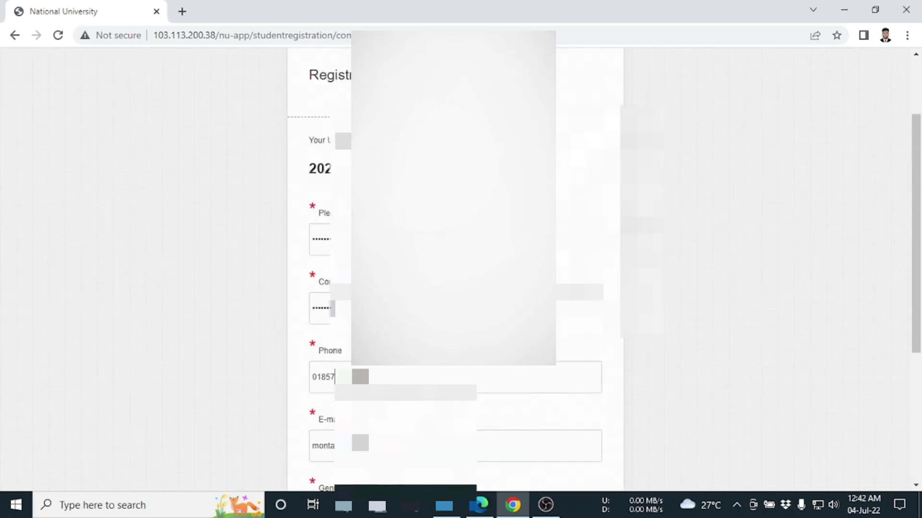
scroll(341, 96, down, 2)
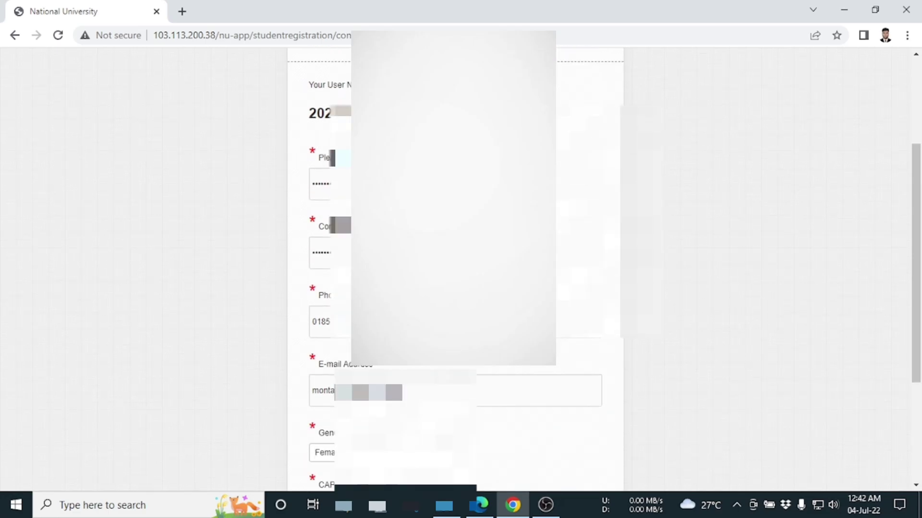
scroll(455, 269, down, 4)
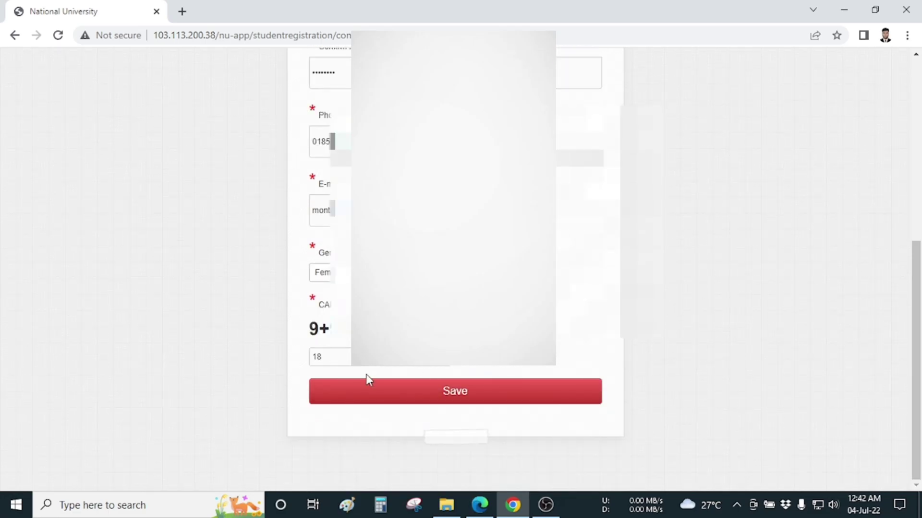
click(413, 400)
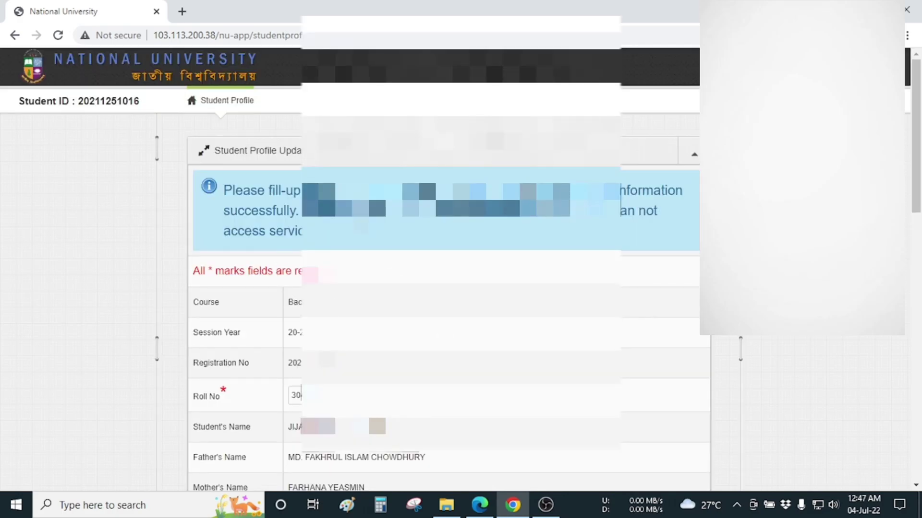
Step: Examine the student profile update form, from the personal and contact details through the photo, H.S.C and S.S.C information
scroll(238, 181, down, 4)
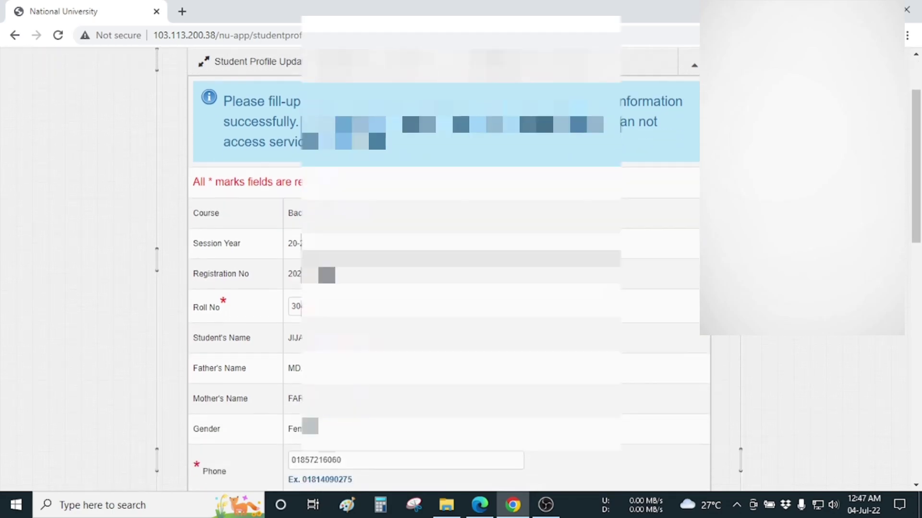
scroll(203, 164, up, 2)
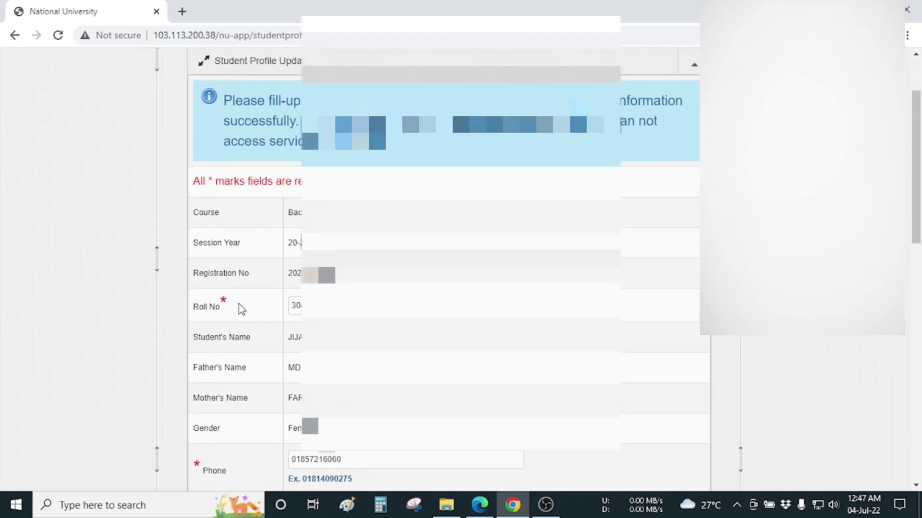
scroll(229, 315, down, 4)
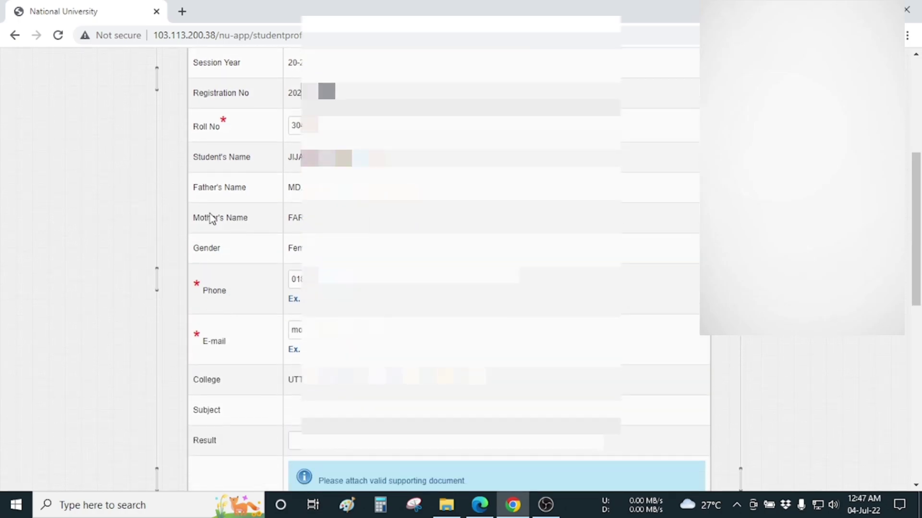
scroll(204, 233, up, 2)
scroll(230, 319, down, 2)
scroll(226, 341, down, 2)
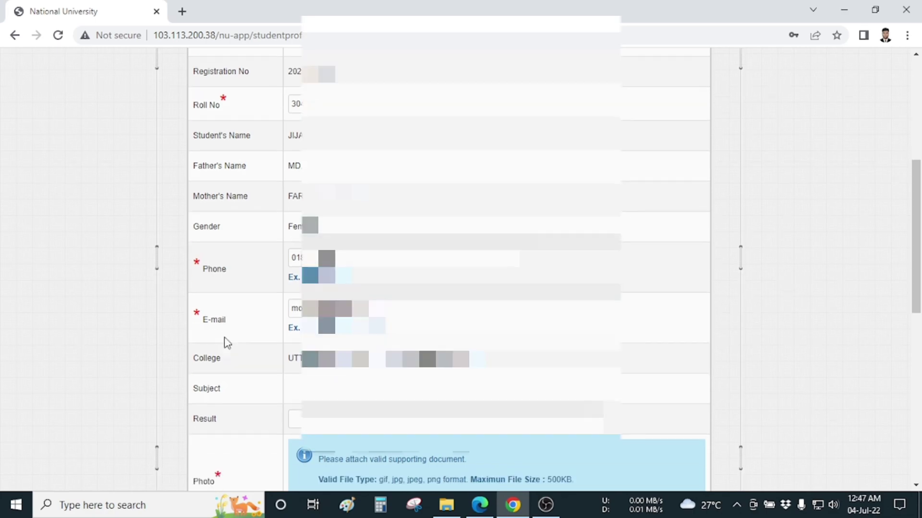
scroll(268, 257, down, 2)
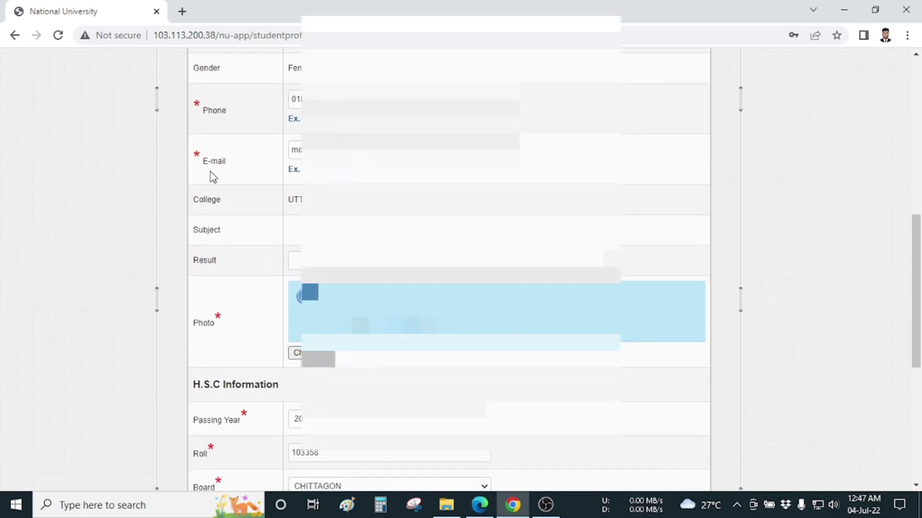
scroll(280, 218, down, 2)
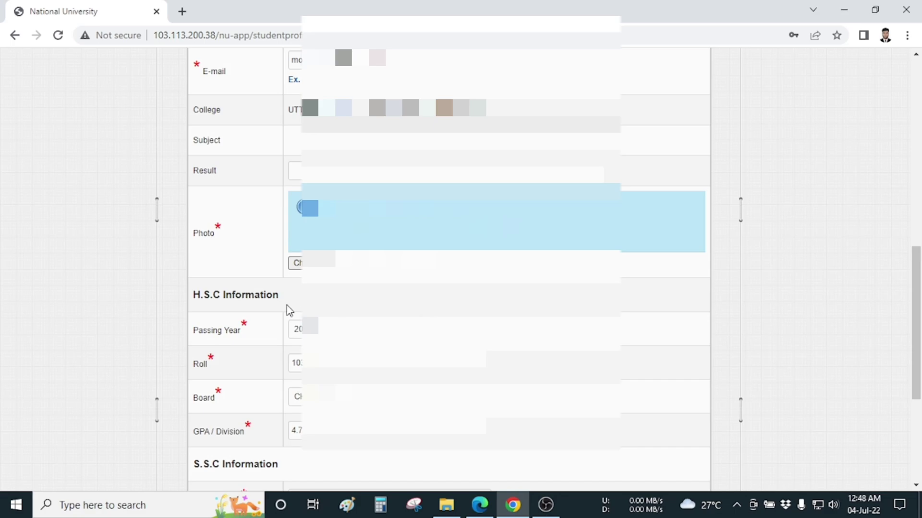
scroll(272, 319, down, 2)
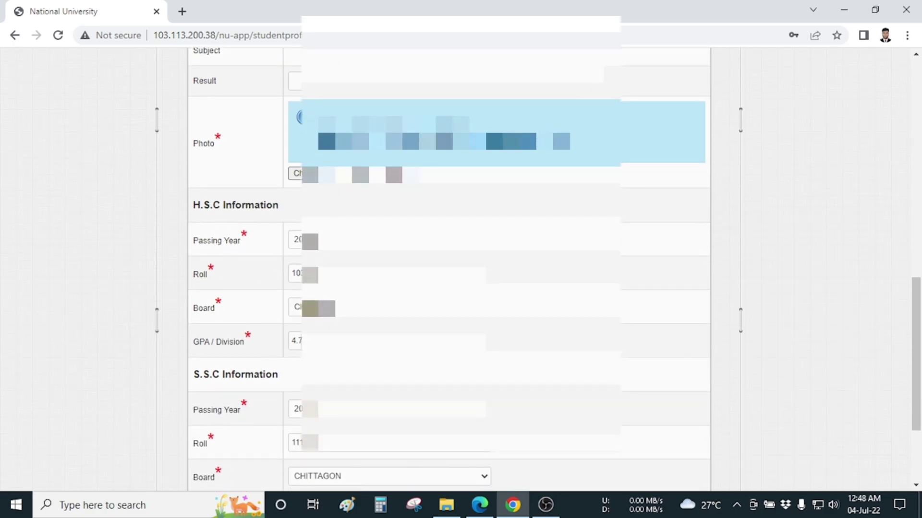
scroll(253, 323, down, 2)
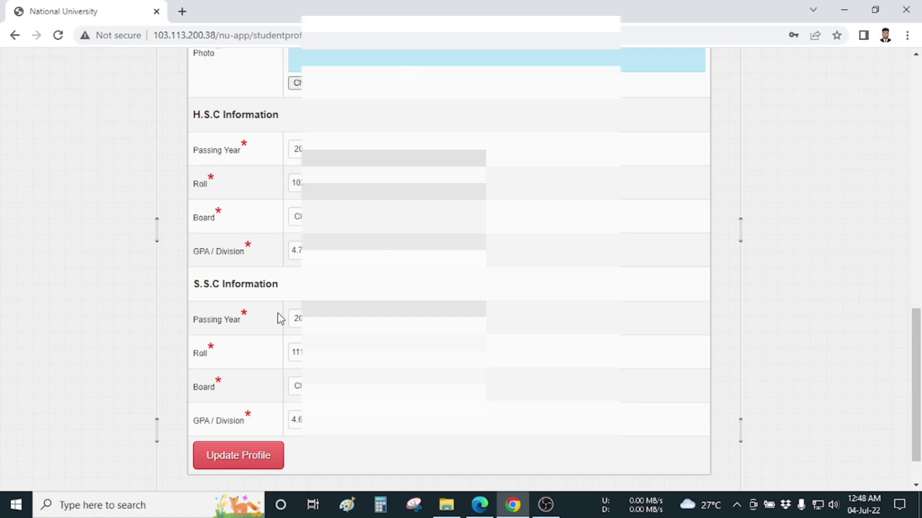
Step: Recheck the contact, H.S.C and S.S.C details on the profile form, and update the student's profile
scroll(289, 305, down, 1)
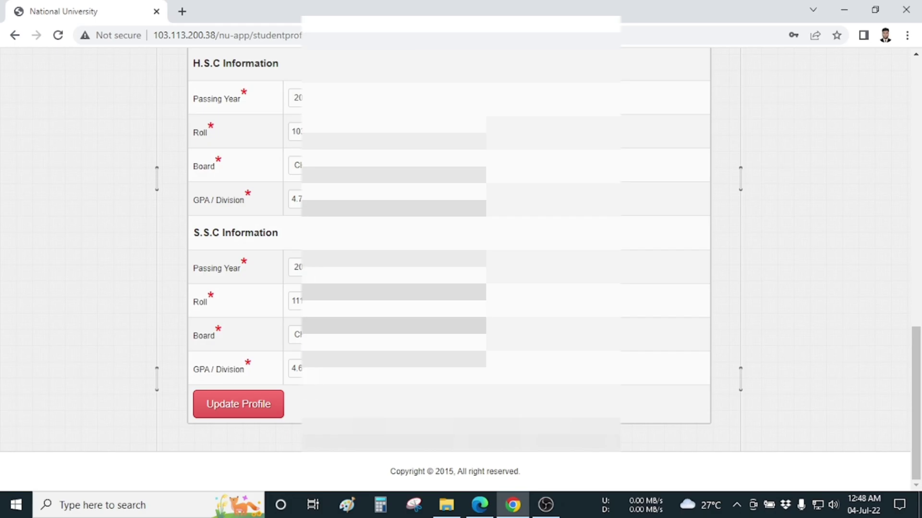
scroll(460, 269, up, 15)
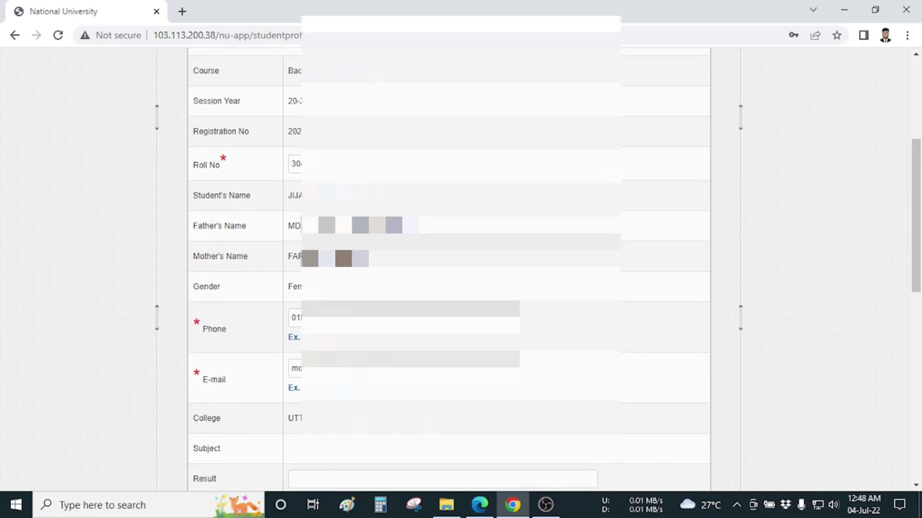
scroll(461, 268, down, 15)
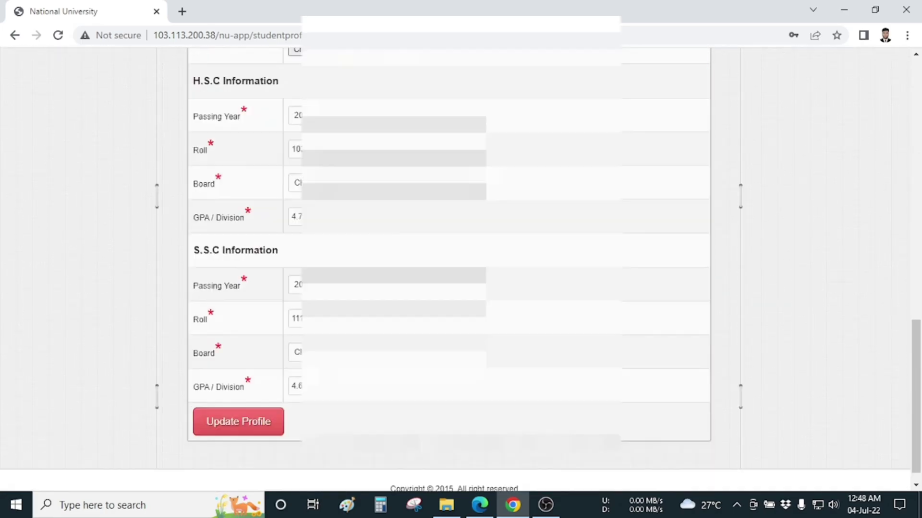
click(244, 408)
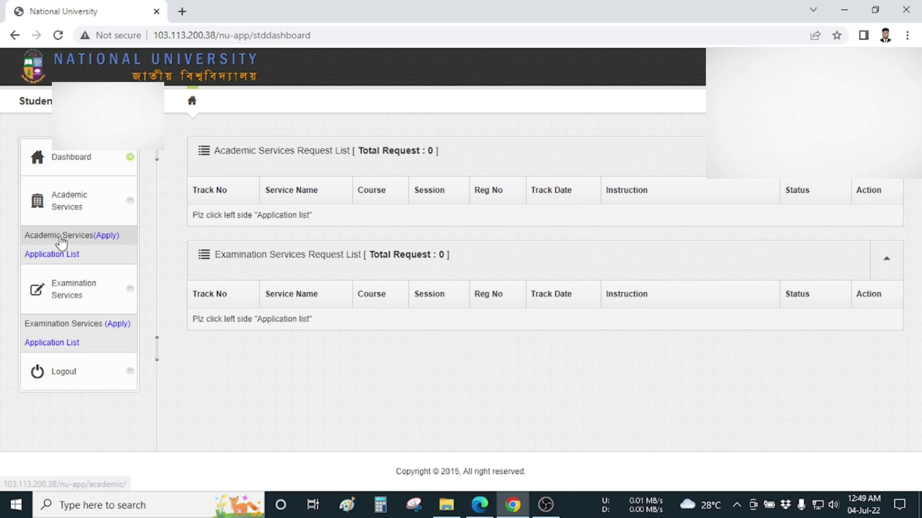
Step: Open the Admission Cancel (AC) application form from the academic services available to students
click(111, 237)
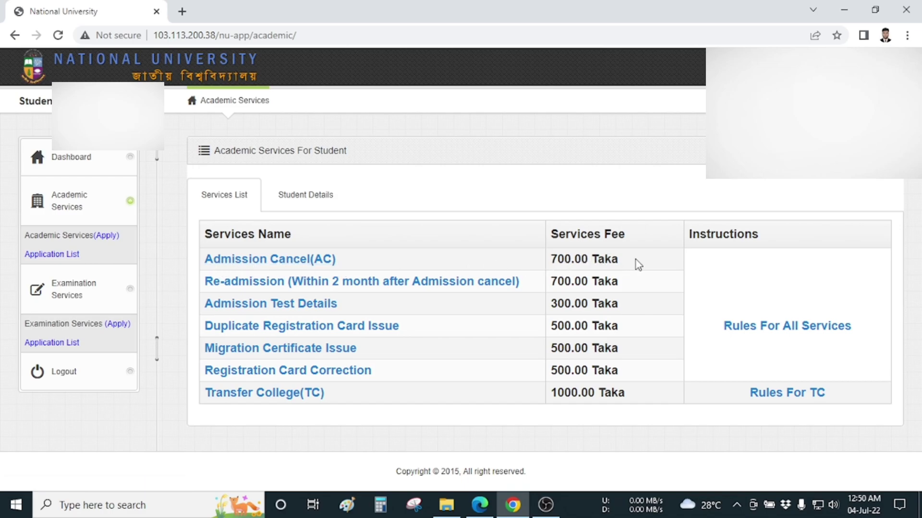
click(275, 262)
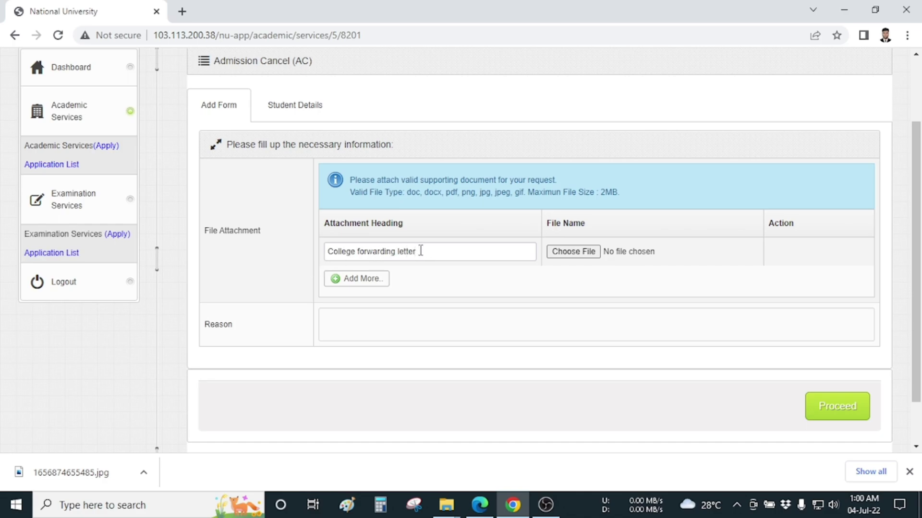
Step: Attach the college forwarding letter PDF, Registration card.jpg headed "Registration Card" and NU AdmissionForm.pdf headed "Admission form"
click(574, 252)
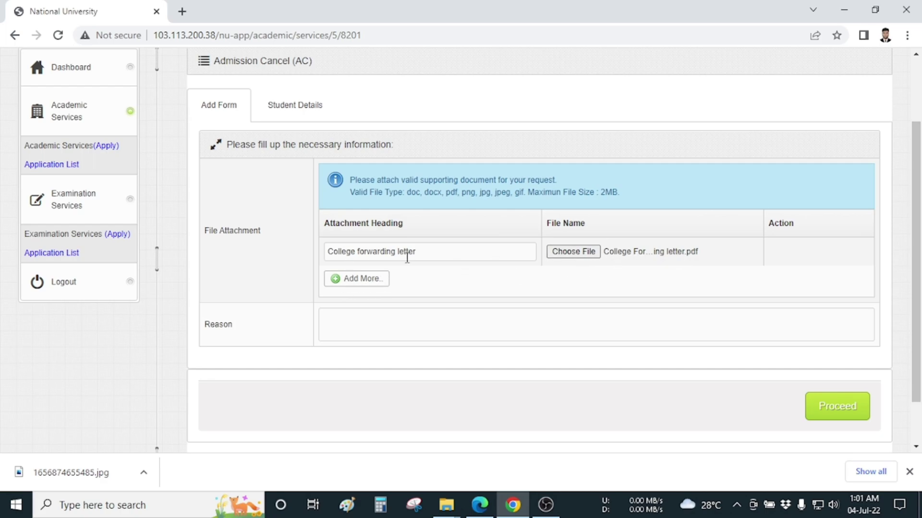
click(355, 280)
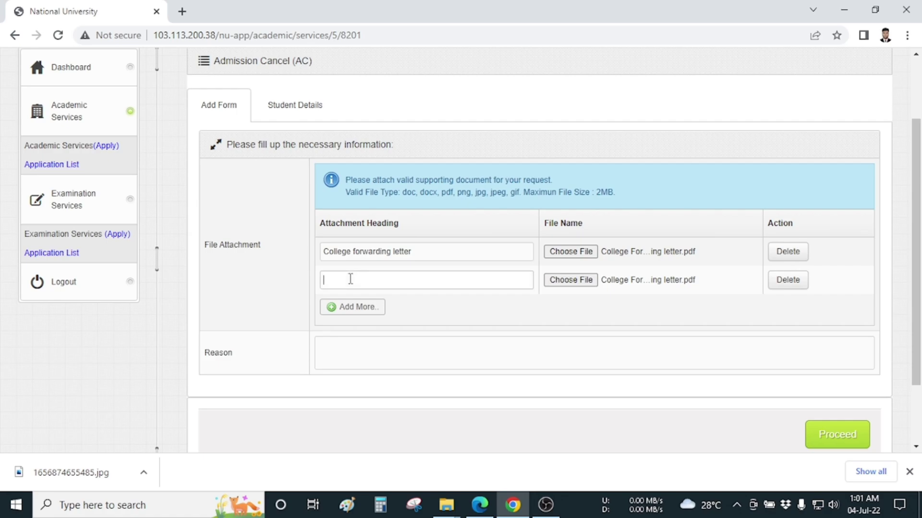
text(Registration Card)
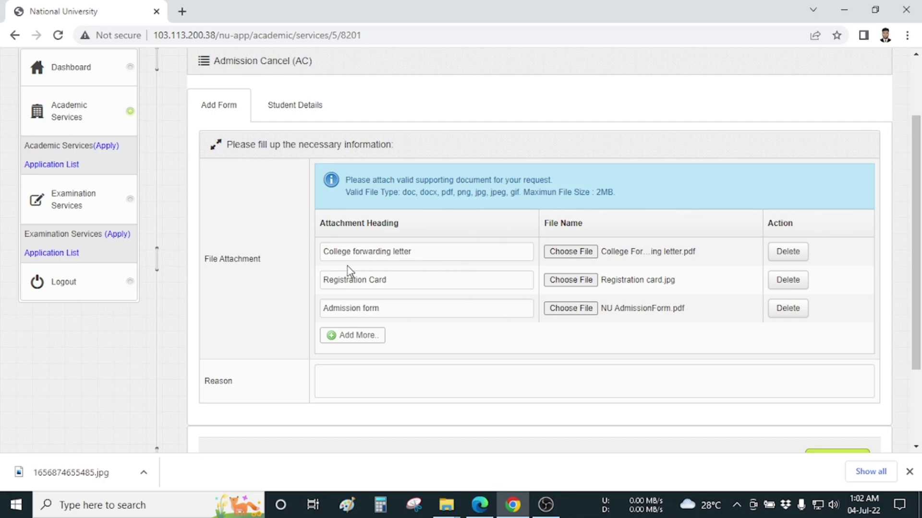
Step: Enter "I've got chance to another university." as the cancellation reason, and proceed with the Admission Cancel application
scroll(705, 330, down, 3)
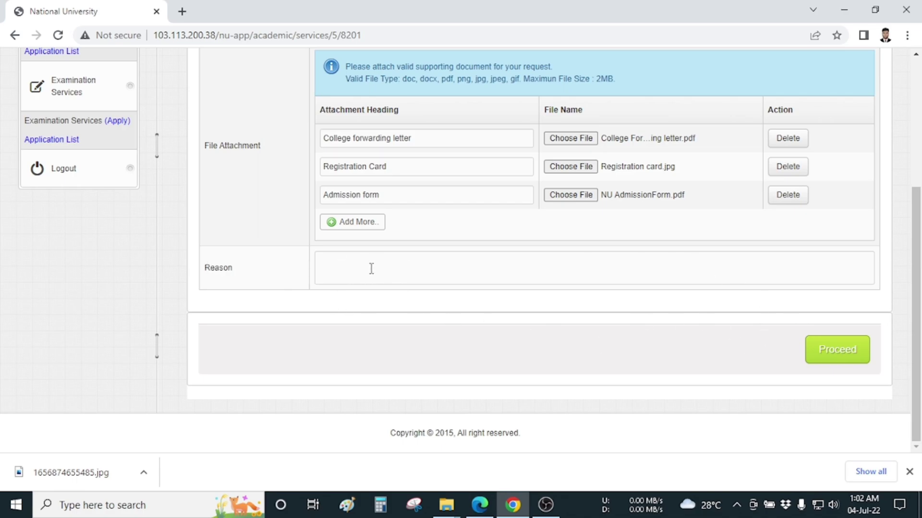
scroll(371, 269, up, 2)
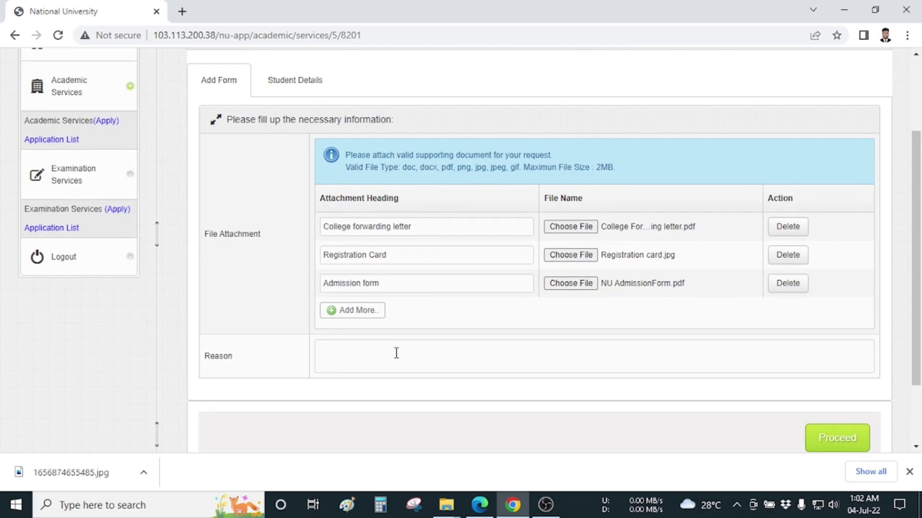
scroll(396, 344, down, 2)
click(359, 264)
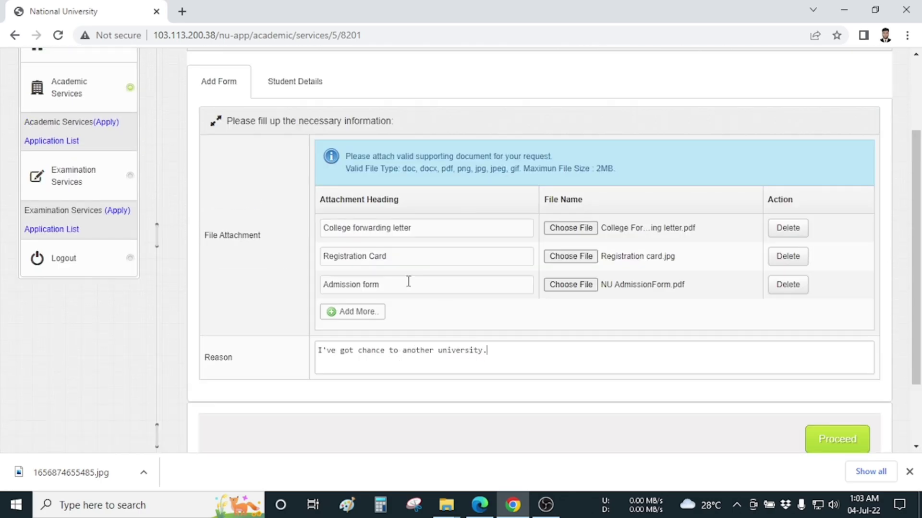
scroll(263, 206, up, 2)
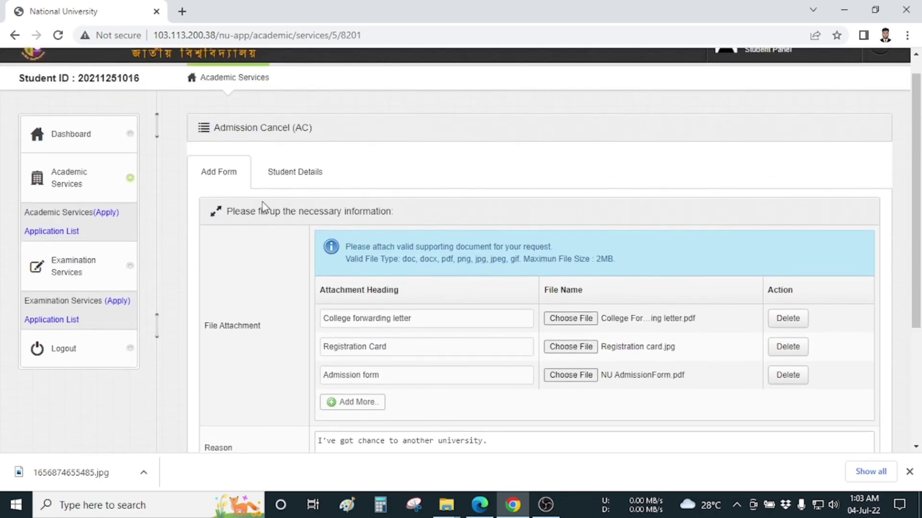
scroll(522, 355, down, 3)
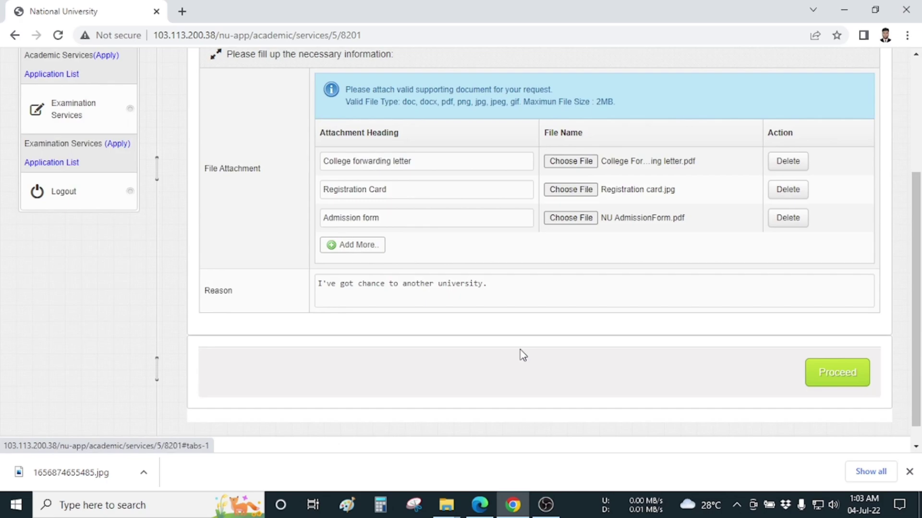
click(843, 379)
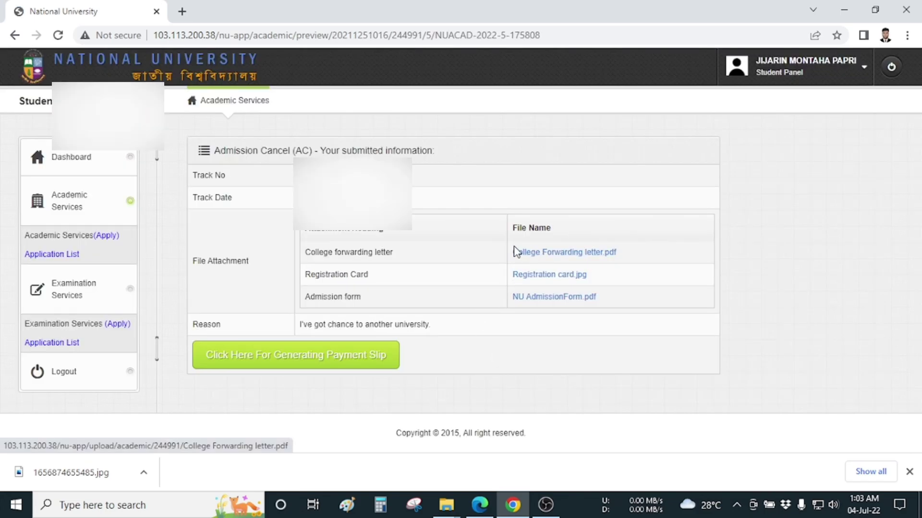
Step: Open the submitted College Forwarding letter.pdf, Registration card.jpg and NU AdmissionForm.pdf in separate new tabs
right_click(545, 255)
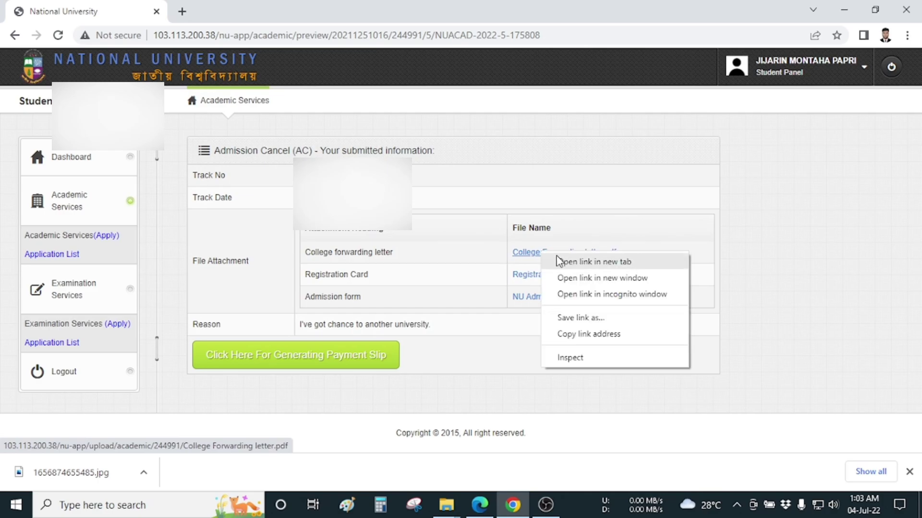
click(559, 263)
right_click(539, 276)
click(576, 287)
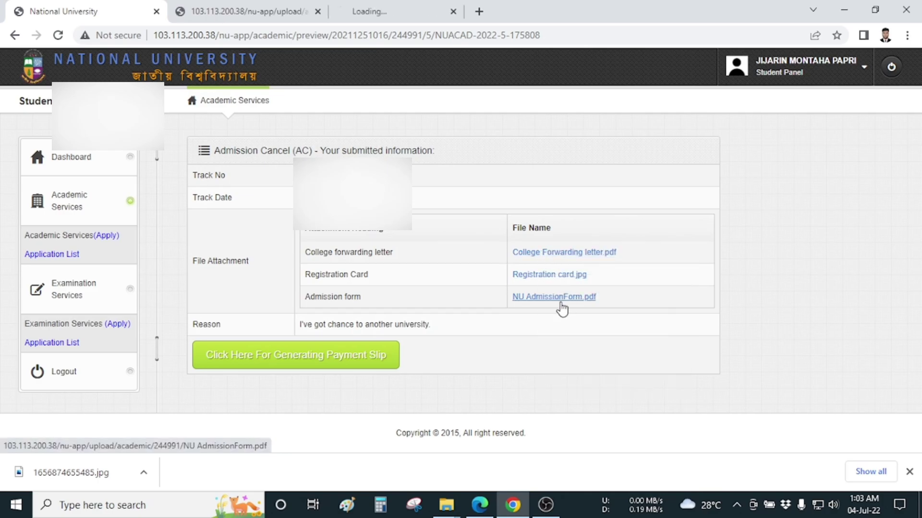
right_click(565, 298)
click(579, 308)
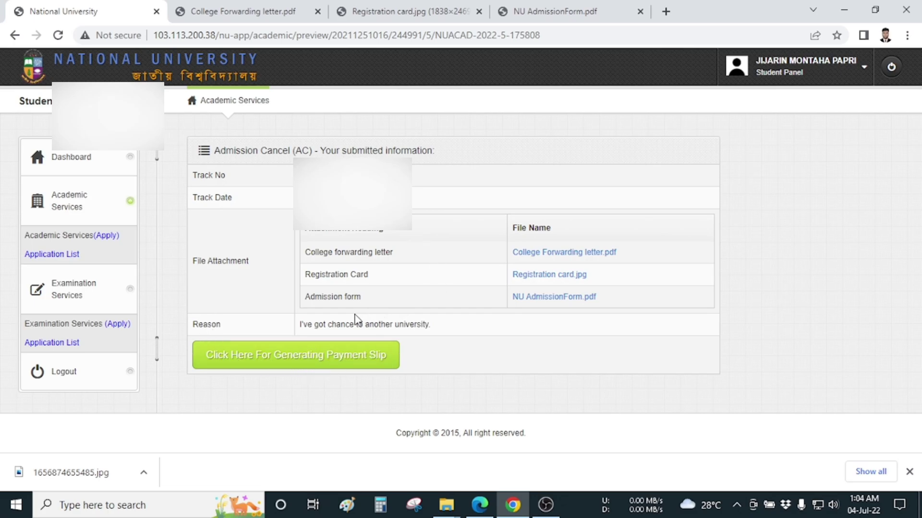
Step: Generate the payment slip for the Admission Cancel application and open the slip document
click(308, 362)
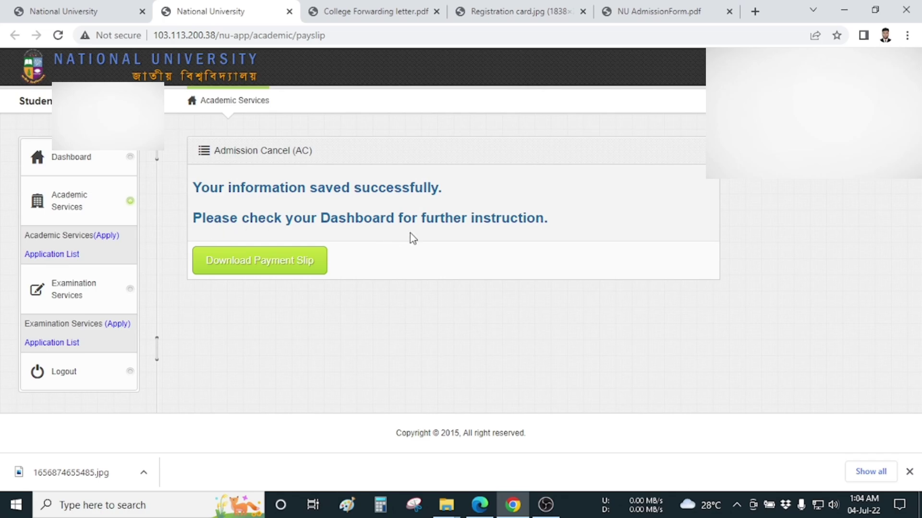
click(268, 263)
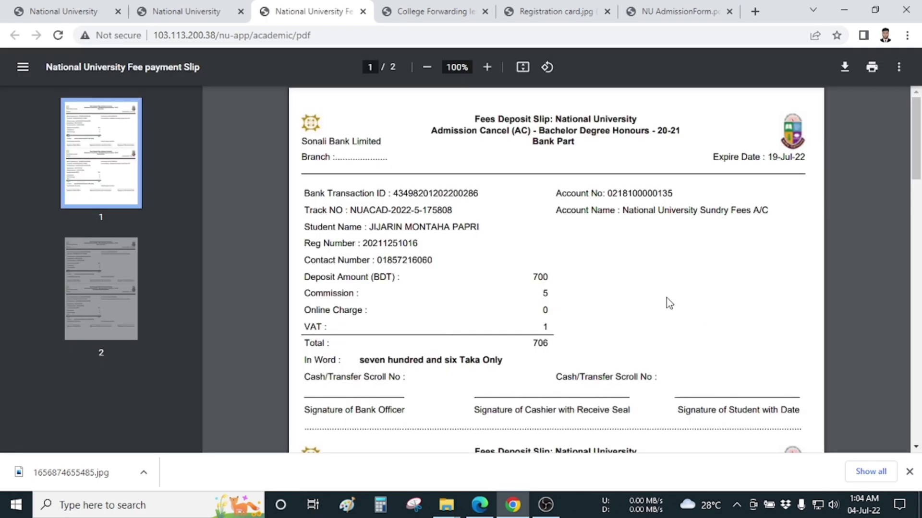
Step: Examine both pages of the fee payment slip, including the bank details, fee breakdown and signature sections
scroll(666, 297, down, 8)
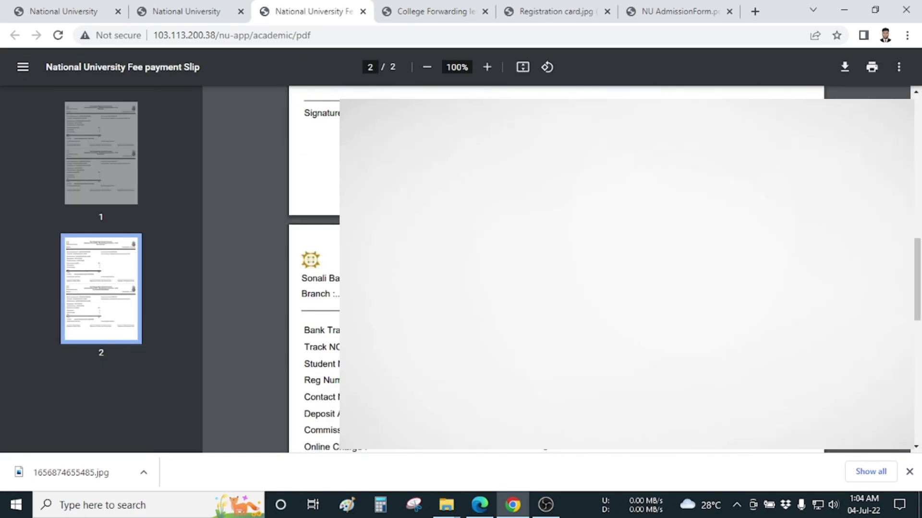
scroll(557, 269, down, 5)
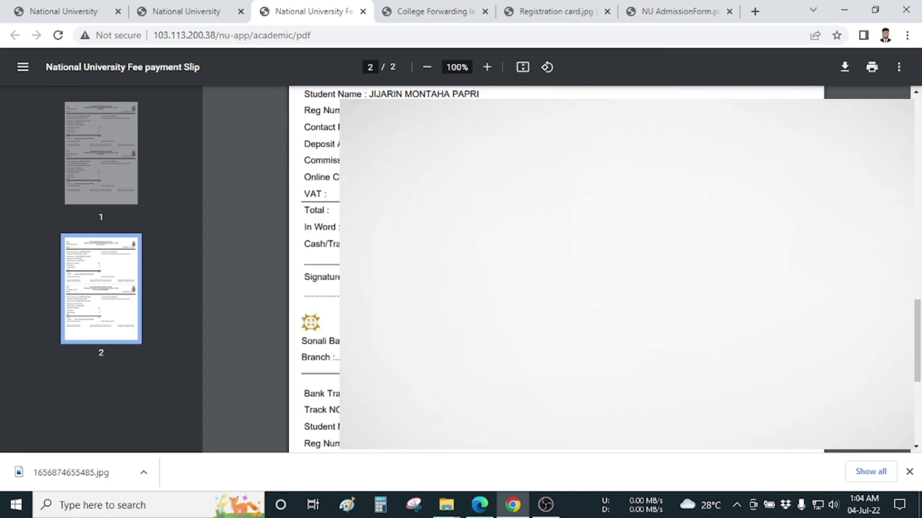
scroll(557, 269, up, 10)
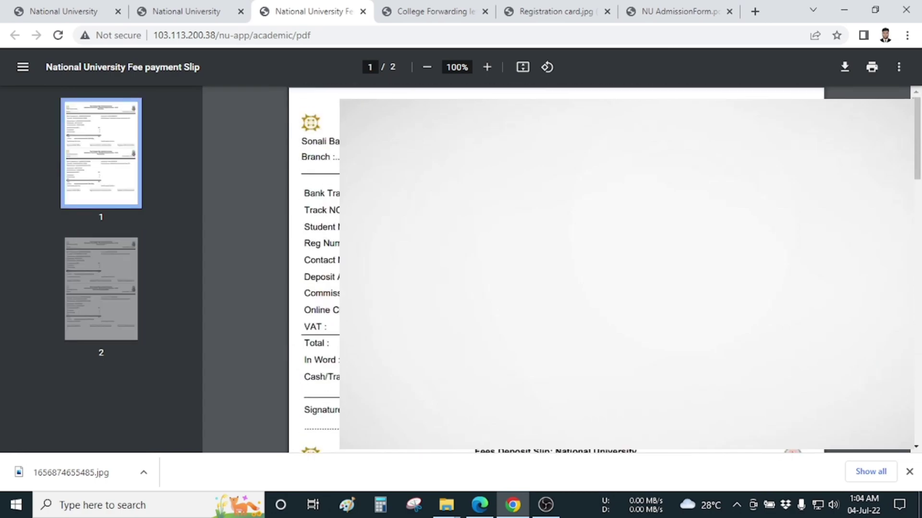
scroll(556, 269, up, 2)
scroll(557, 269, down, 2)
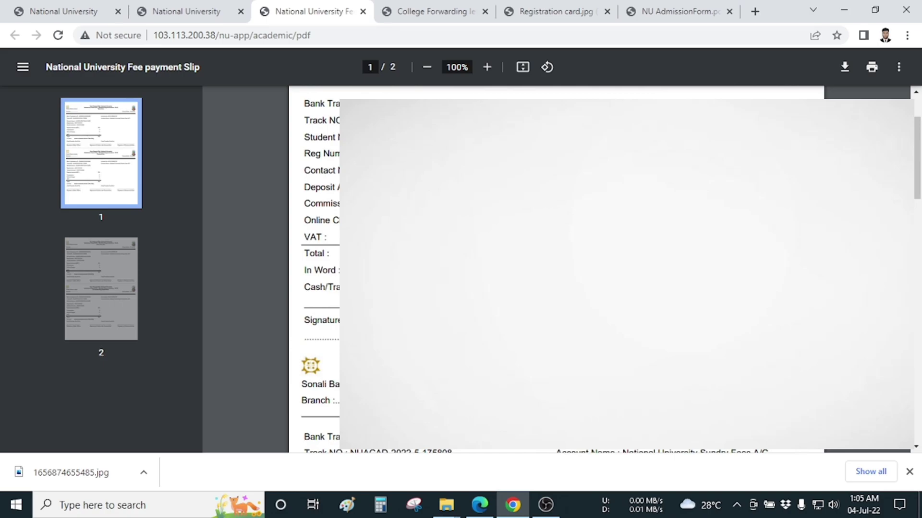
scroll(557, 269, up, 2)
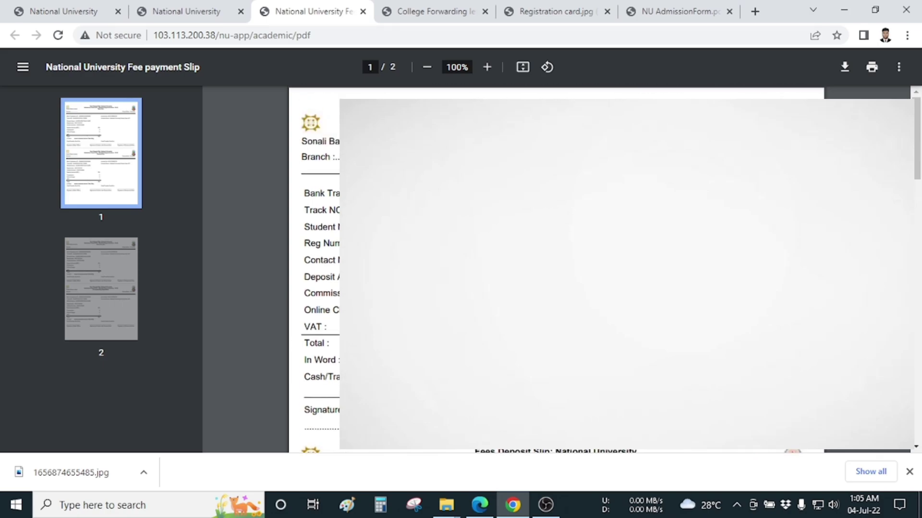
scroll(557, 269, down, 2)
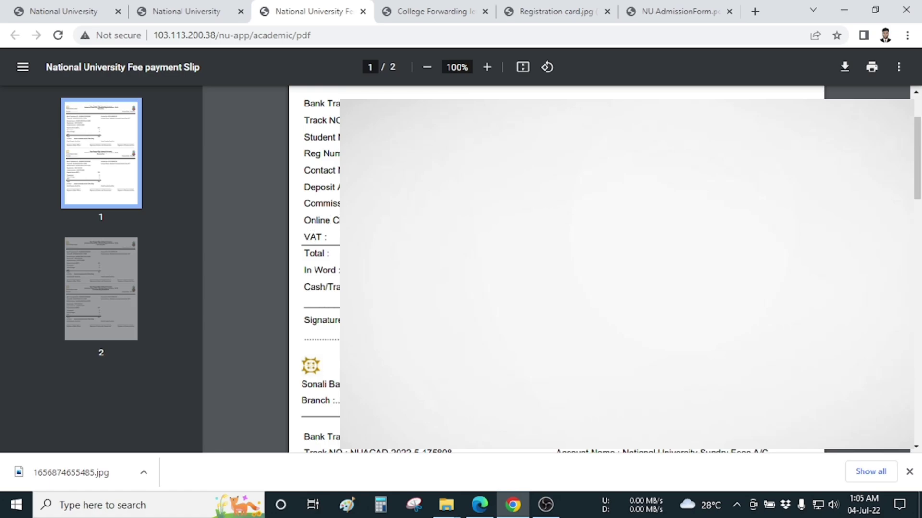
scroll(316, 269, down, 5)
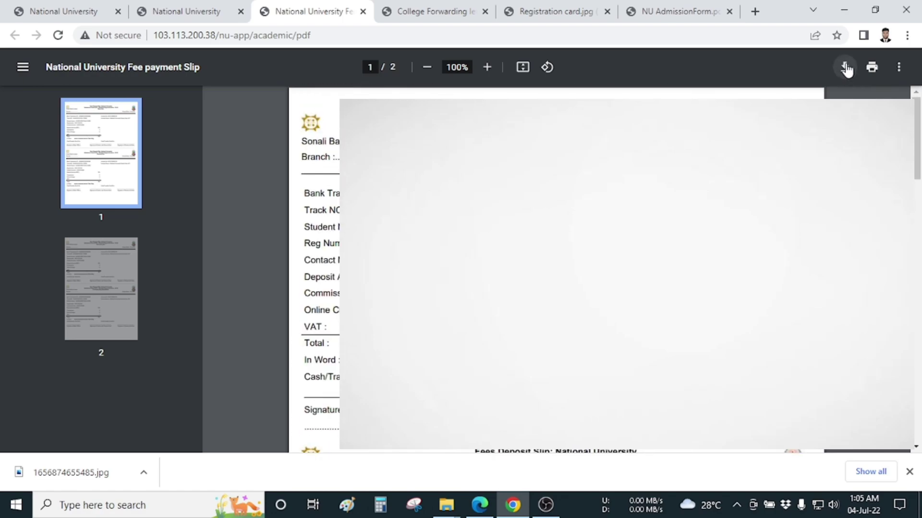
scroll(317, 269, down, 2)
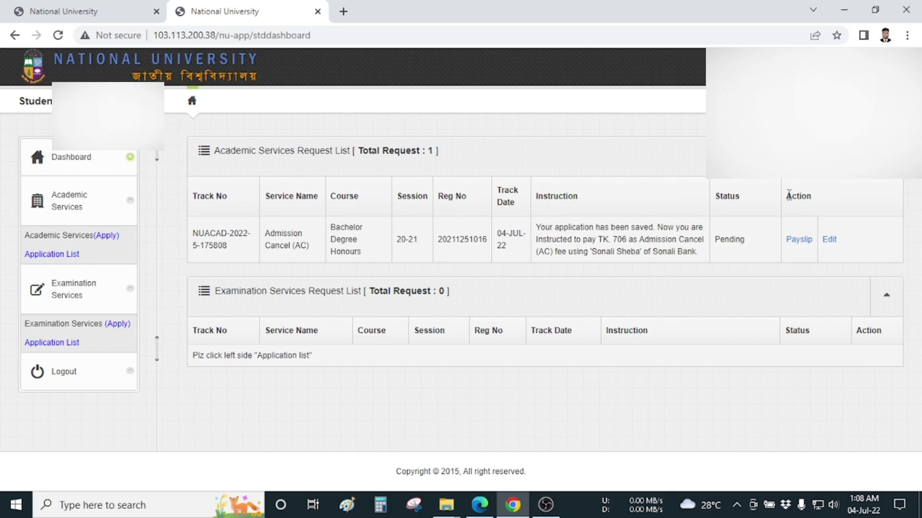
Step: Check the actions offered for the Admission Cancel request in the dashboard's academic services list
drag(812, 197, 784, 197)
click(816, 205)
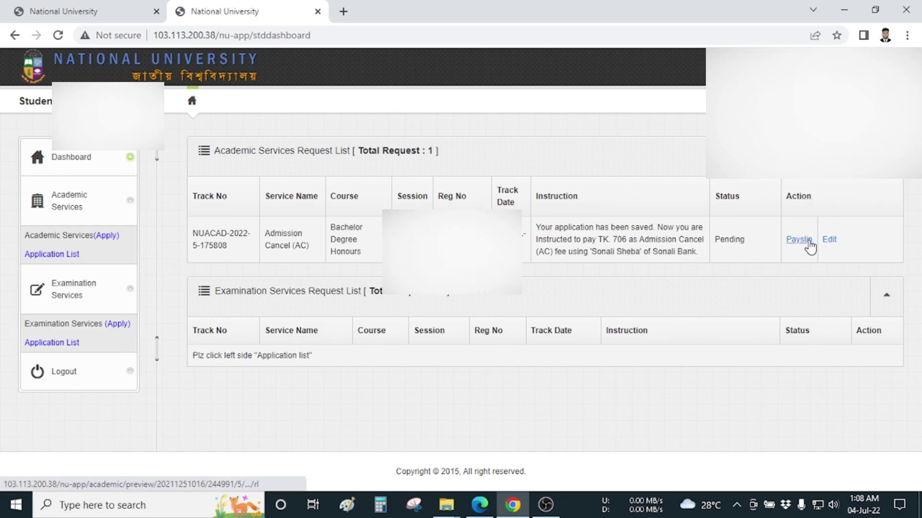